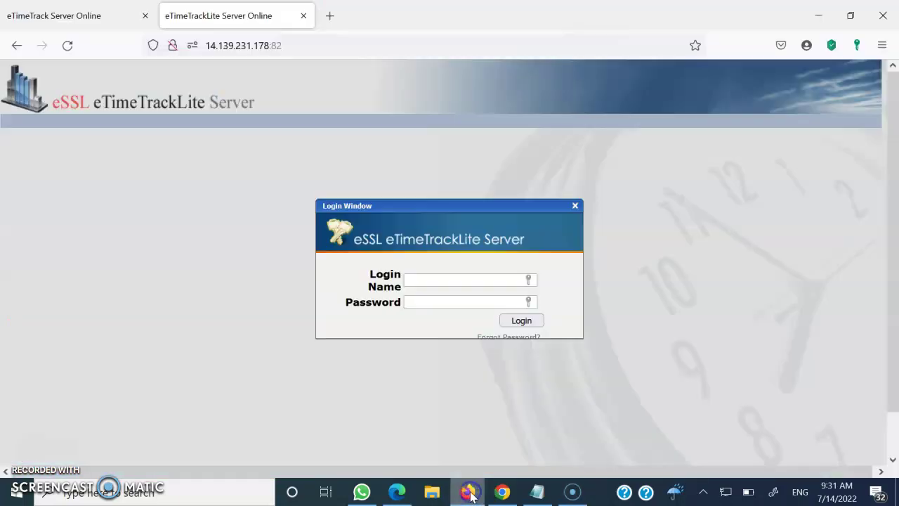
# Step: Show the eTimeTrackLite login page in Firefox next to the Notepad notes with the server address
pyautogui.click(371, 217)
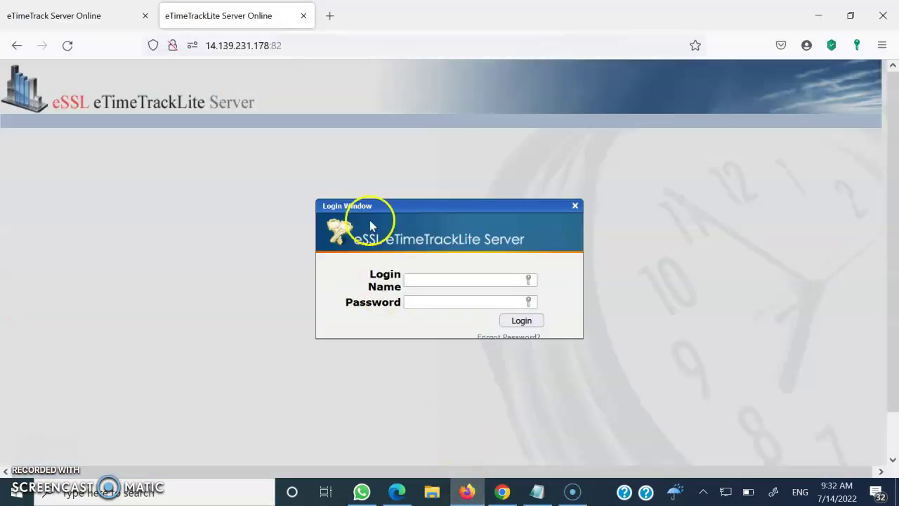
pyautogui.click(538, 494)
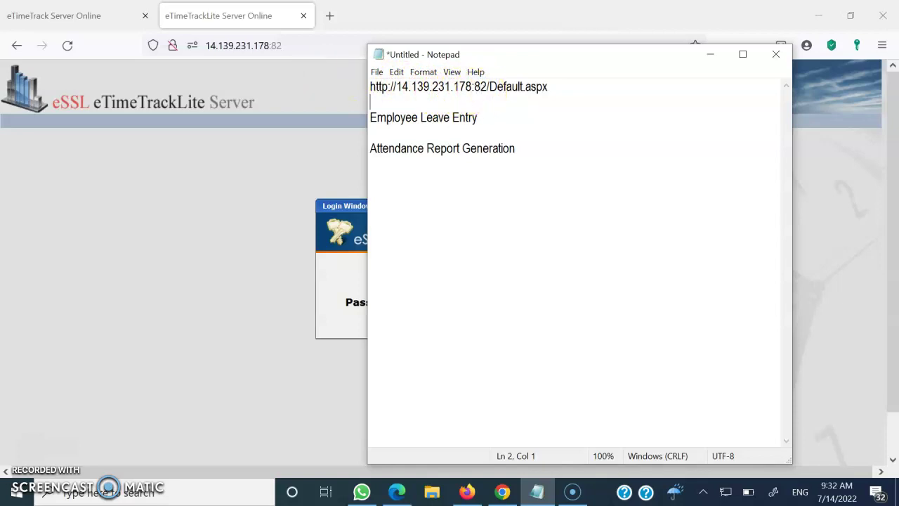
# Step: Hide the notes and clear the address-bar and saved-login suggestions on the login page
pyautogui.click(248, 17)
pyautogui.moveTo(300, 45); pyautogui.dragTo(196, 49)
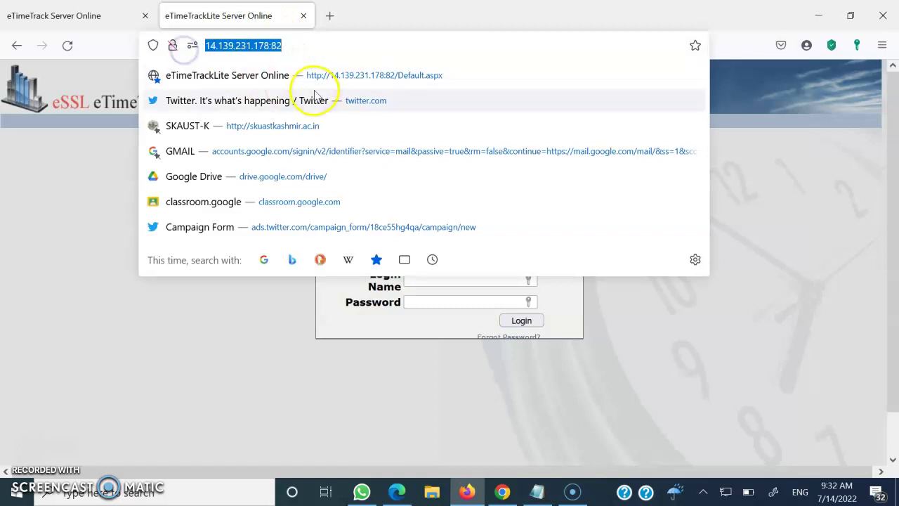
pyautogui.click(84, 171)
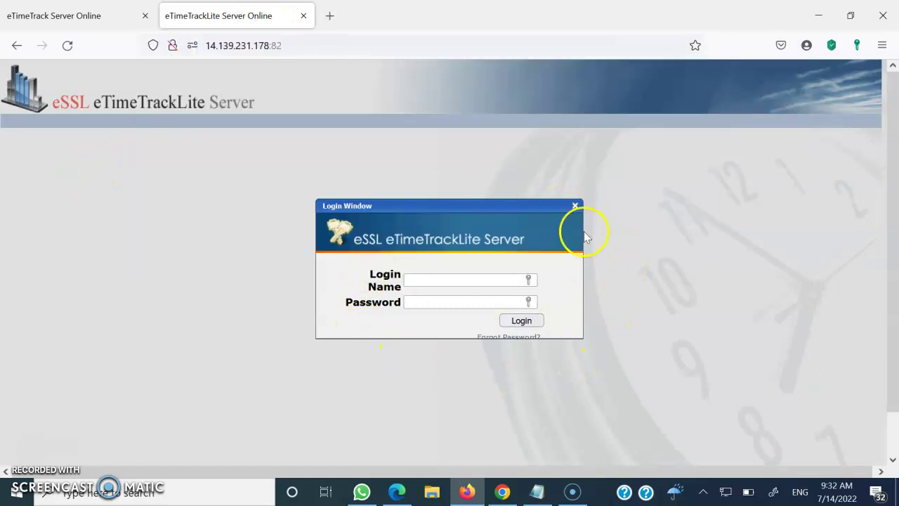
pyautogui.click(466, 279)
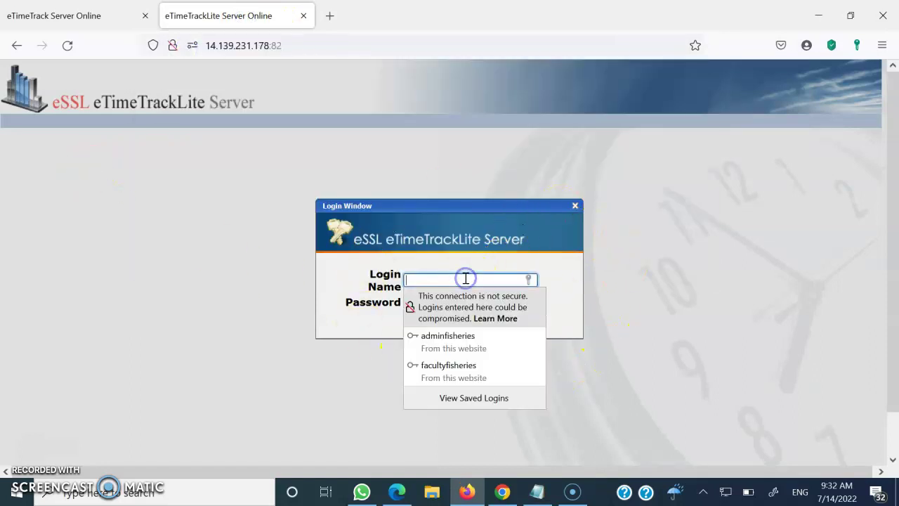
pyautogui.click(302, 291)
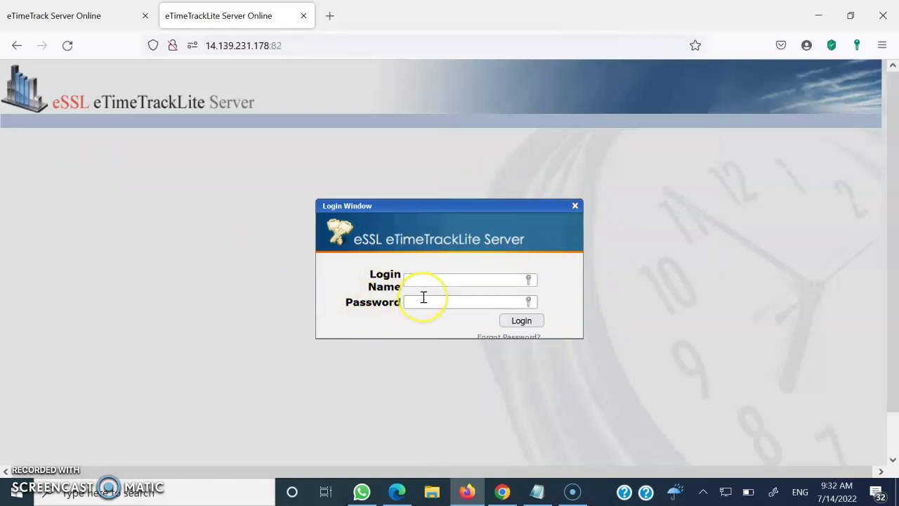
# Step: Switch to the signed-in 'eTimeTrack Server Online' tab and go to the Dashboard
pyautogui.click(81, 11)
pyautogui.moveTo(123, 123)
pyautogui.click(33, 124)
# Step: Go to Masters > Employees Leave Entries, listing 43 approved CL leaves from 12–13 Jul 2022
pyautogui.click(35, 128)
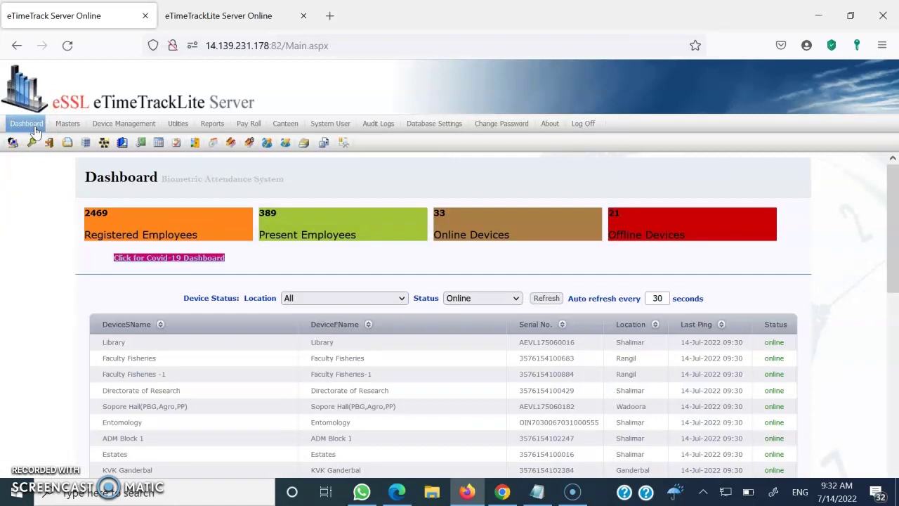
pyautogui.click(40, 133)
pyautogui.click(69, 128)
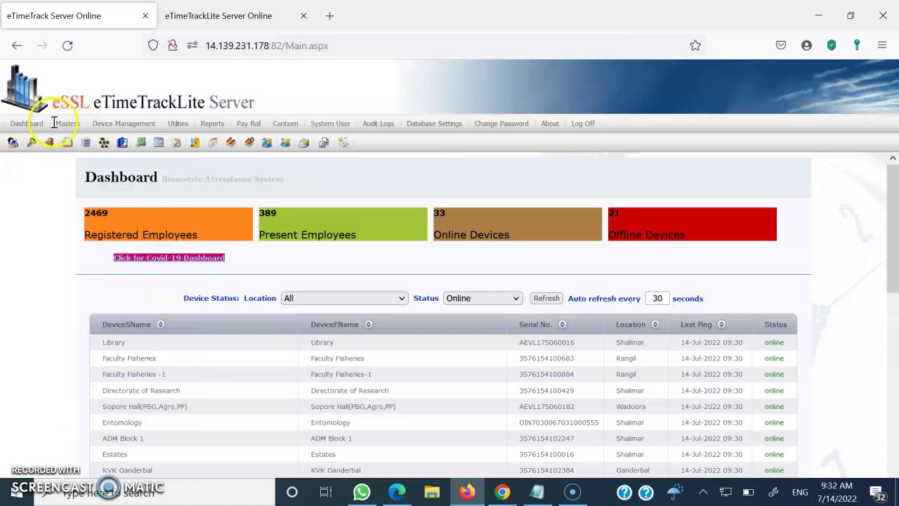
pyautogui.click(69, 128)
pyautogui.click(70, 127)
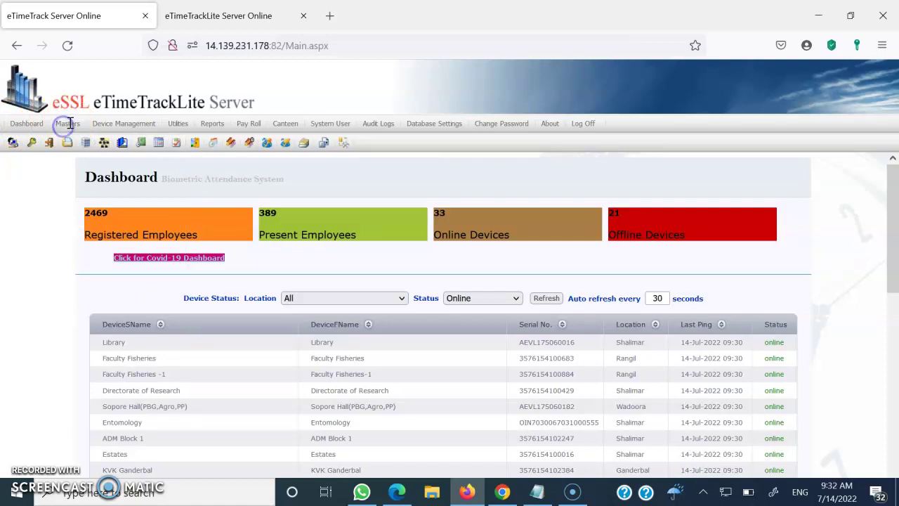
pyautogui.click(114, 124)
pyautogui.click(68, 124)
pyautogui.click(85, 290)
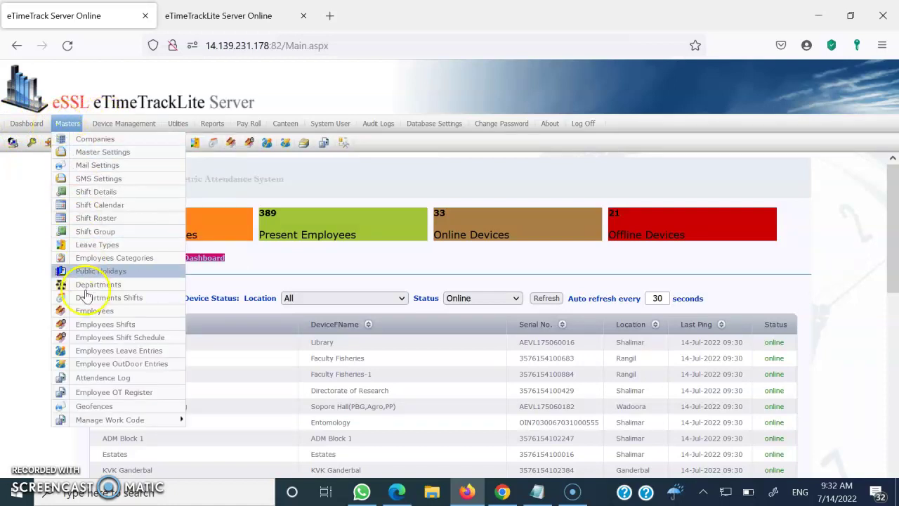
pyautogui.click(121, 350)
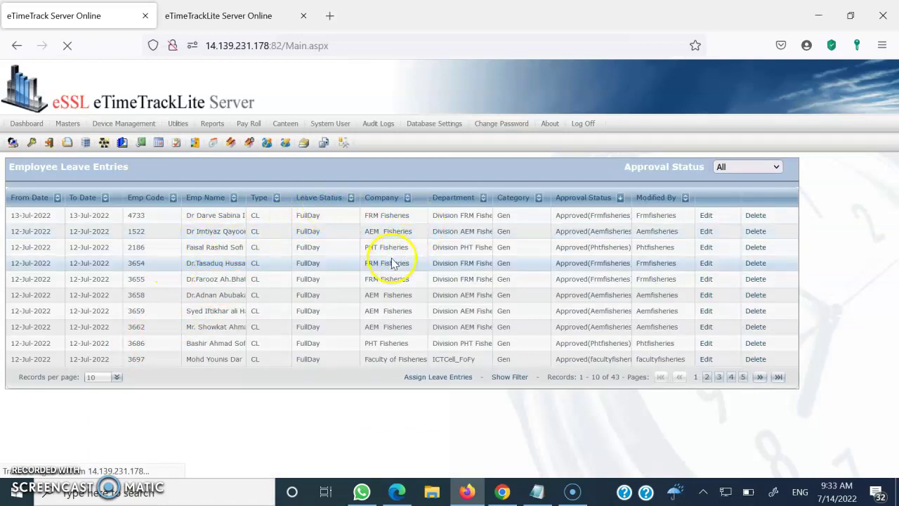
# Step: Open Assign Leave Entries with From/To Date 14 Jul 2022 and Leave Type kept as CL
pyautogui.click(433, 384)
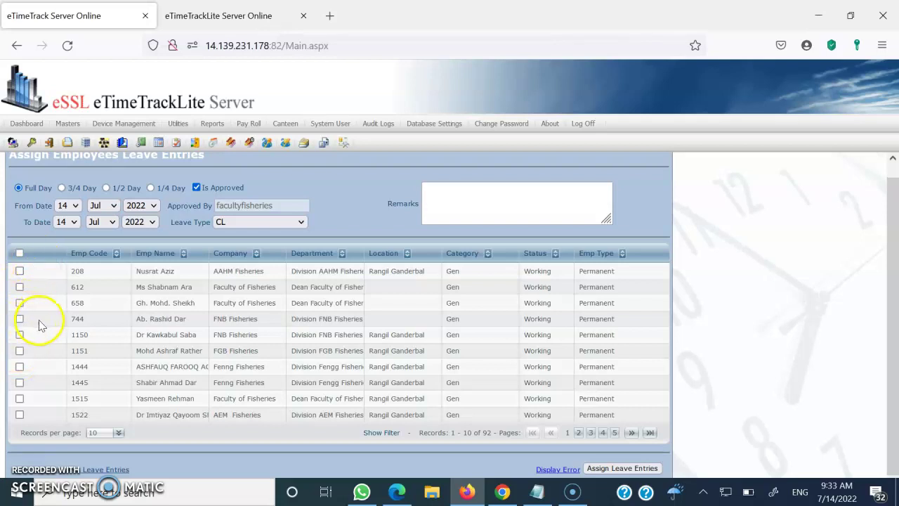
pyautogui.click(20, 285)
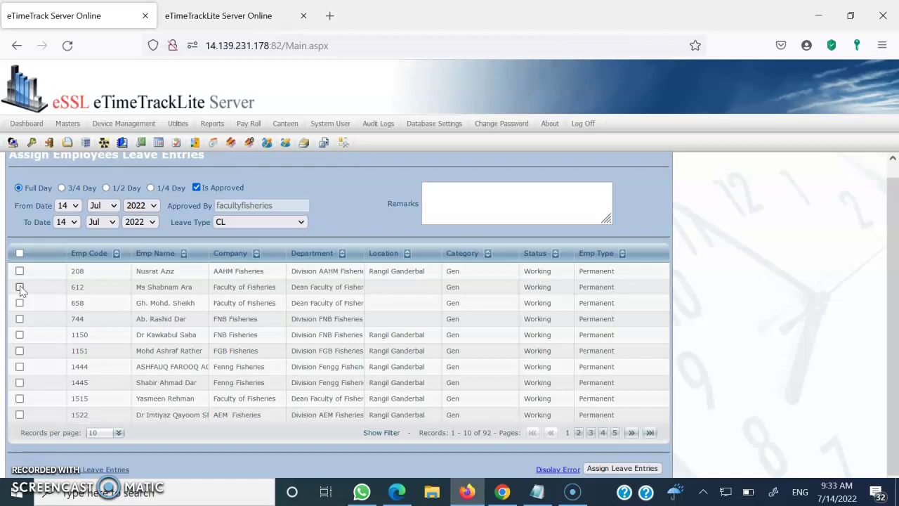
pyautogui.click(71, 208)
pyautogui.click(73, 210)
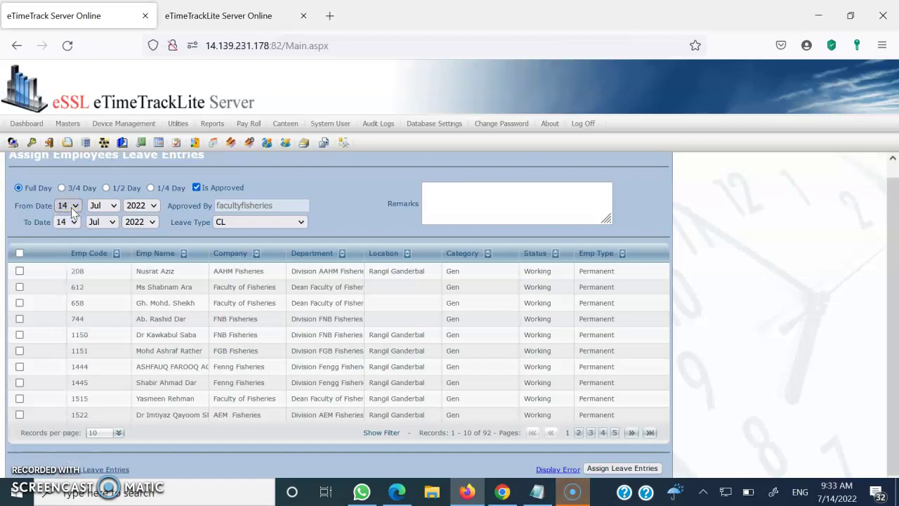
pyautogui.click(229, 224)
pyautogui.click(225, 240)
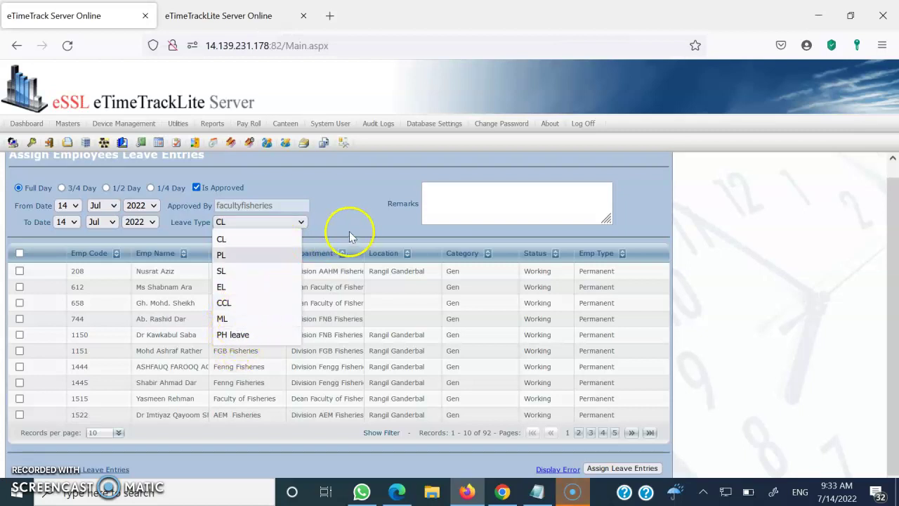
pyautogui.click(357, 206)
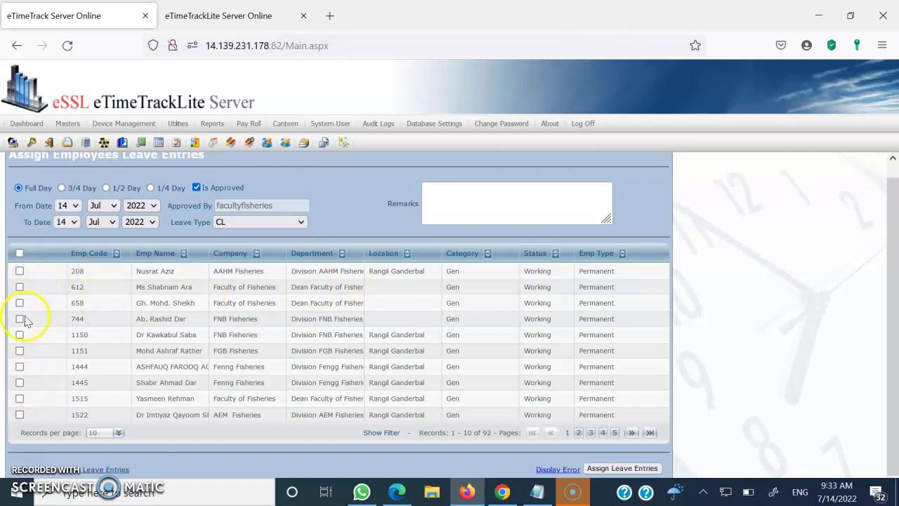
# Step: Filter employees by Emp Code 'Contains' the employee's code and tick the single match
pyautogui.click(382, 434)
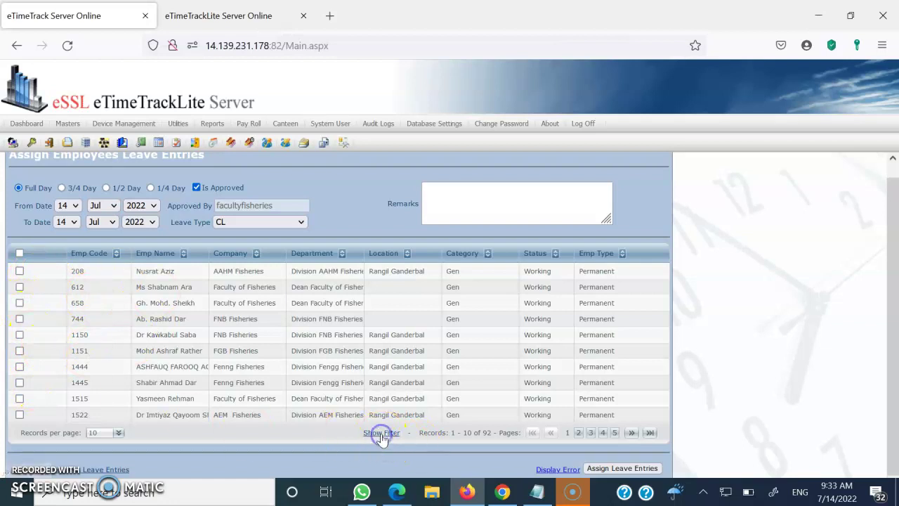
pyautogui.click(103, 434)
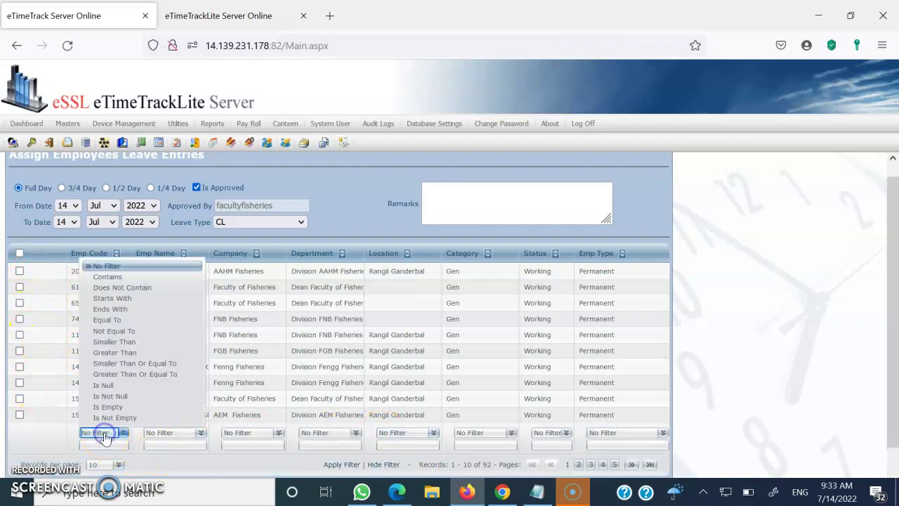
pyautogui.click(131, 266)
pyautogui.click(107, 431)
pyautogui.click(116, 277)
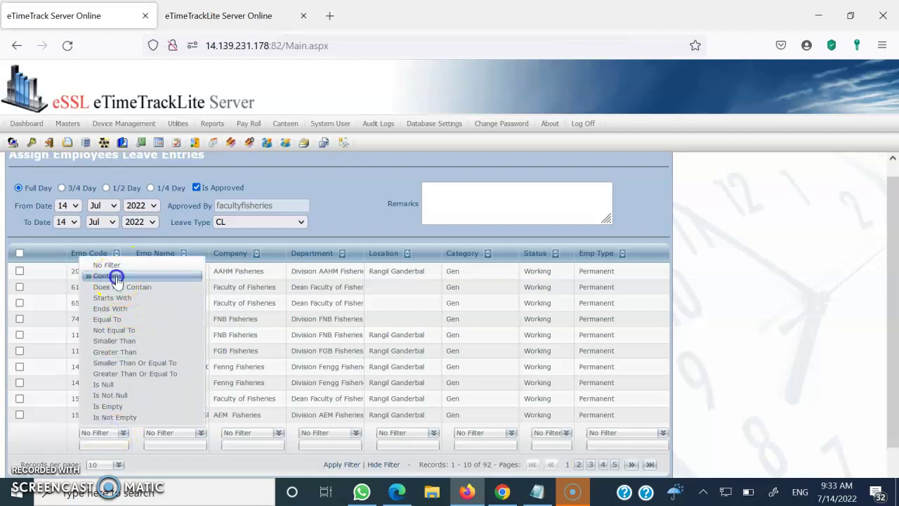
pyautogui.click(104, 441)
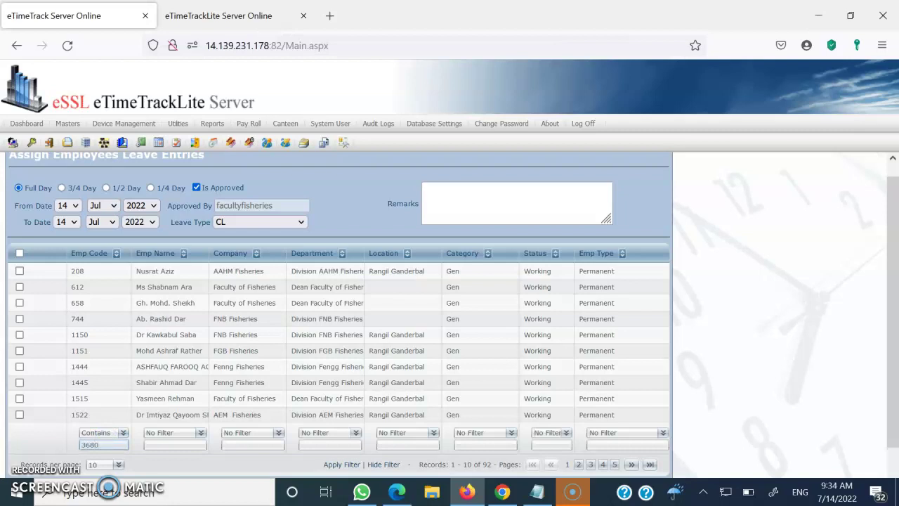
pyautogui.click(342, 465)
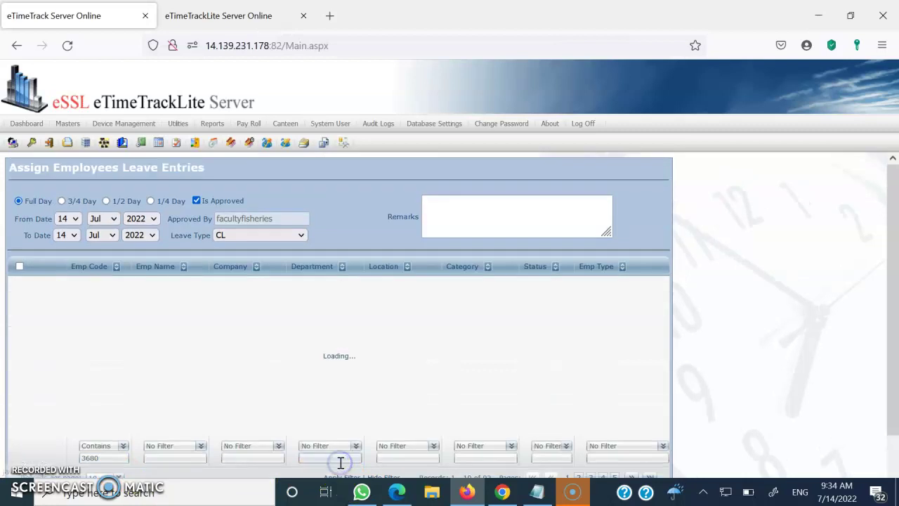
pyautogui.click(19, 284)
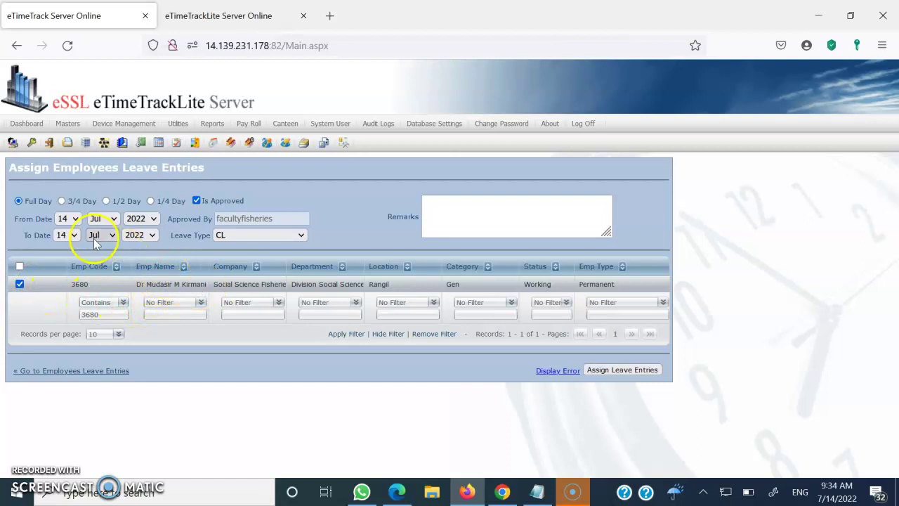
# Step: Assign a 1/2 Day CL leave for 14 Jul 2022, getting 'LeaveEntry Added Successfully'
pyautogui.click(106, 201)
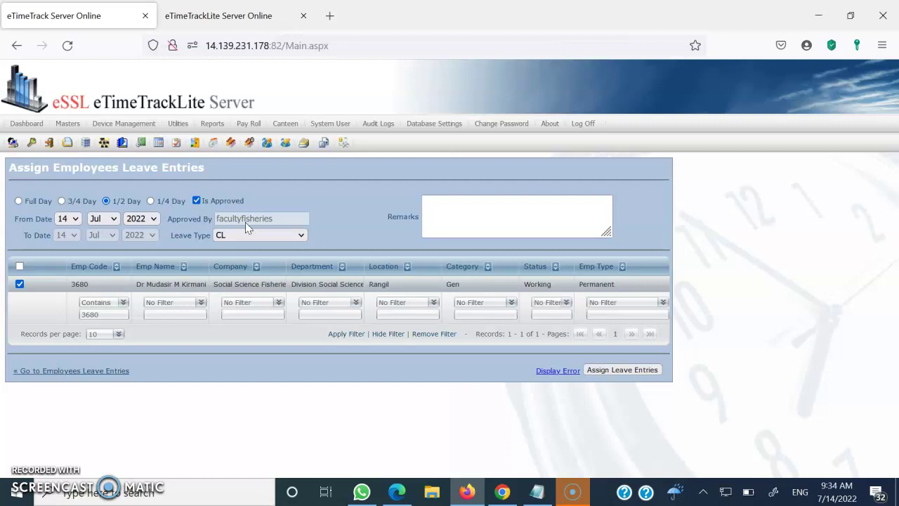
pyautogui.moveTo(275, 218); pyautogui.dragTo(208, 221)
pyautogui.click(516, 209)
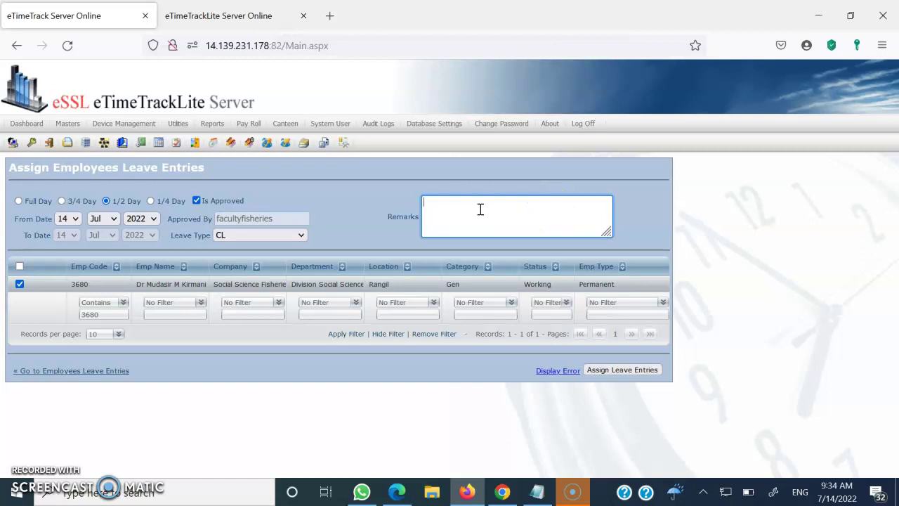
pyautogui.click(287, 235)
pyautogui.click(287, 239)
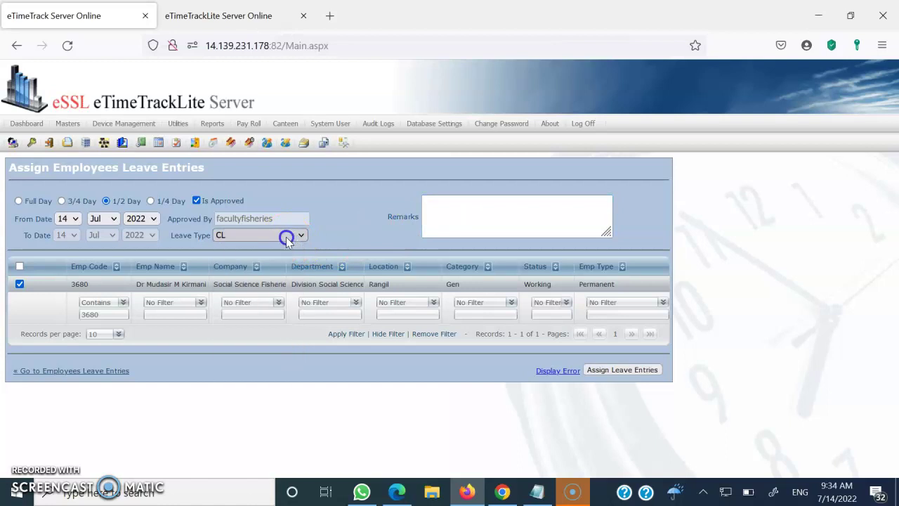
pyautogui.click(610, 372)
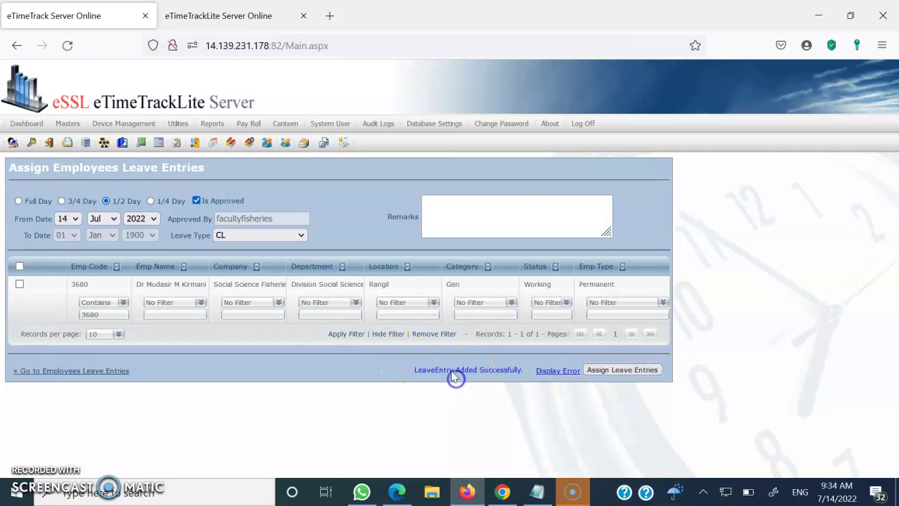
pyautogui.tripleClick(502, 370)
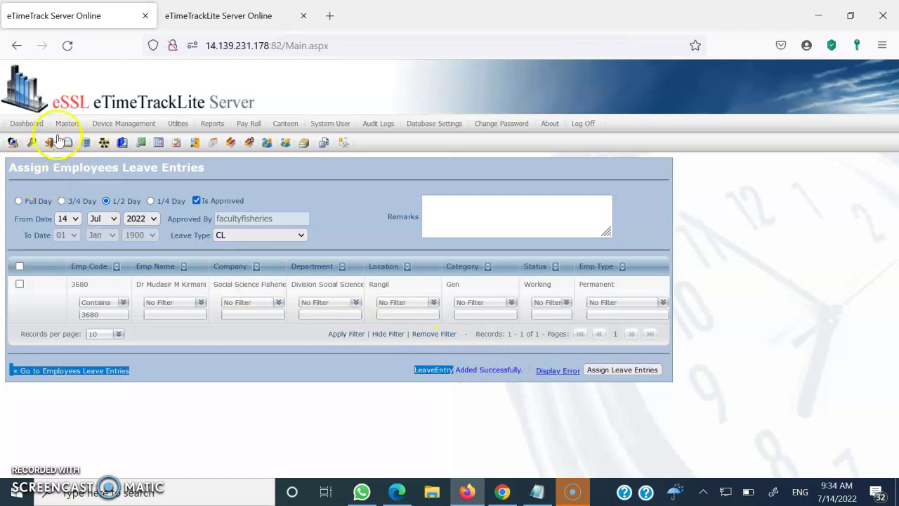
# Step: Reopen Masters > Employees Leave Entries, now 44 records topped by the half-day entry
pyautogui.moveTo(66, 123)
pyautogui.click(127, 352)
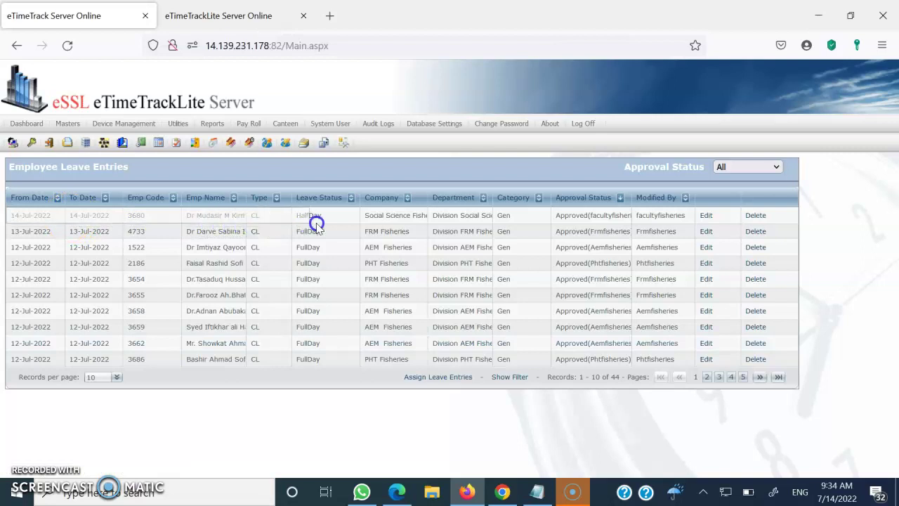
# Step: Delete the 14-Jul-2022 half-day CL entry and acknowledge 'Leave Entry Deleted Successfully'
pyautogui.click(389, 218)
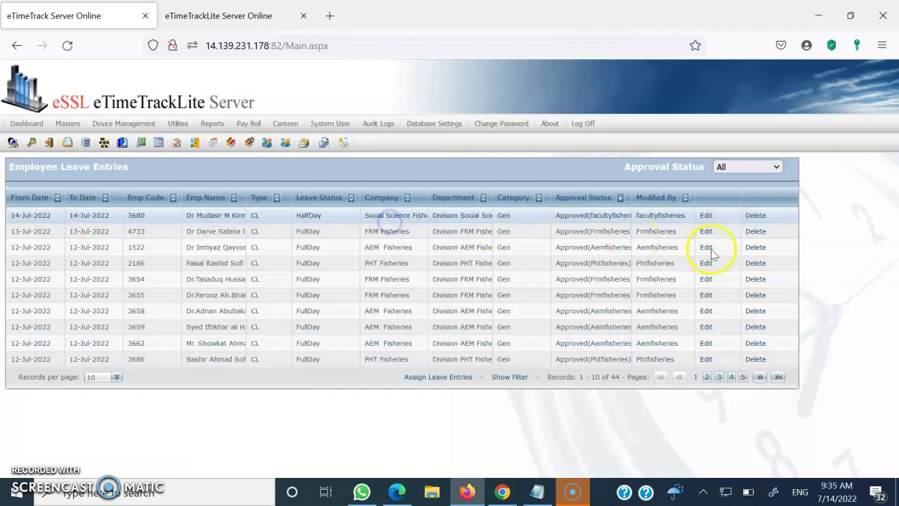
pyautogui.click(756, 217)
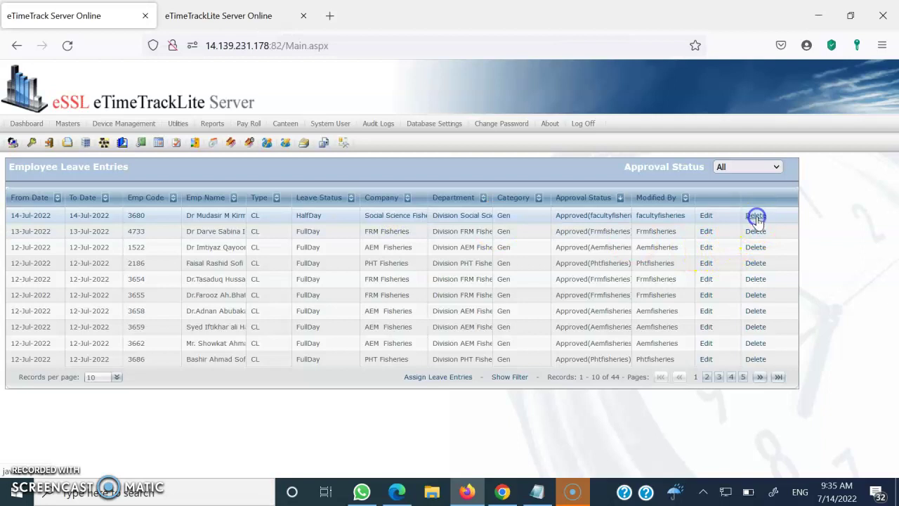
pyautogui.click(513, 293)
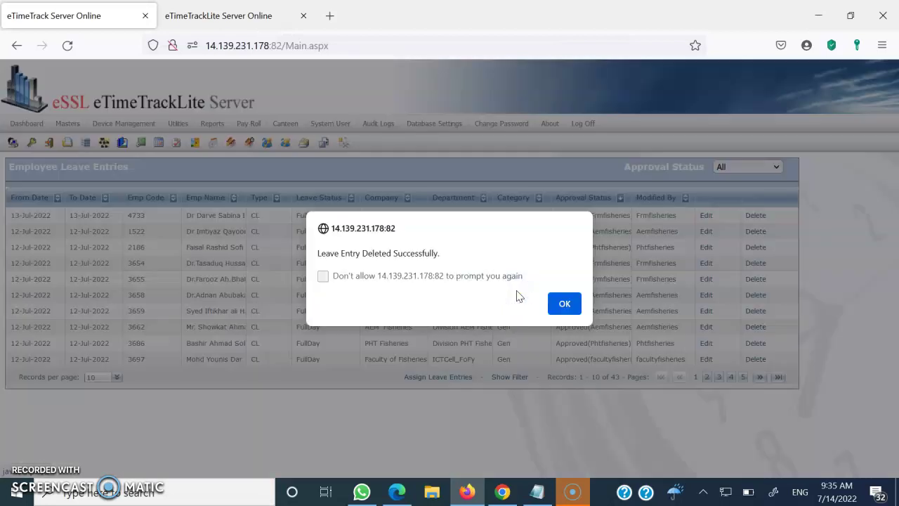
pyautogui.click(553, 301)
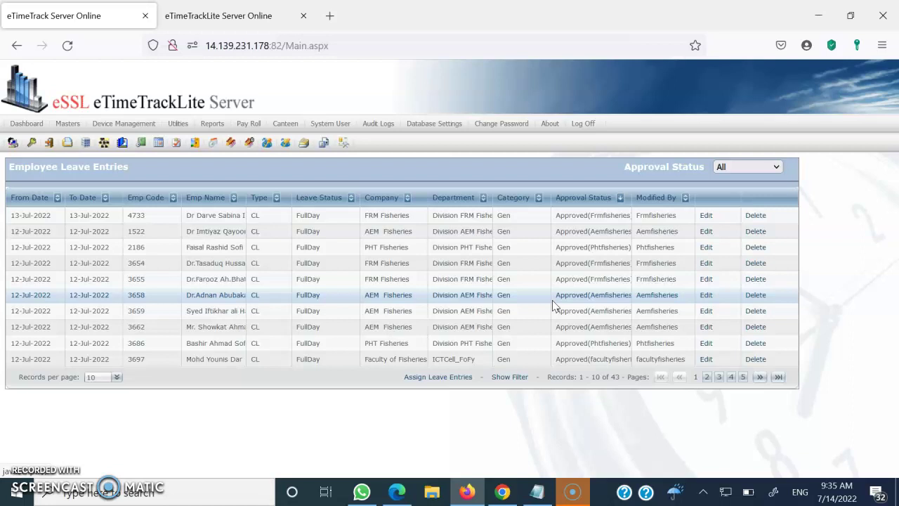
# Step: Go to Reports > Monthly Status to show the report settings
pyautogui.moveTo(213, 126)
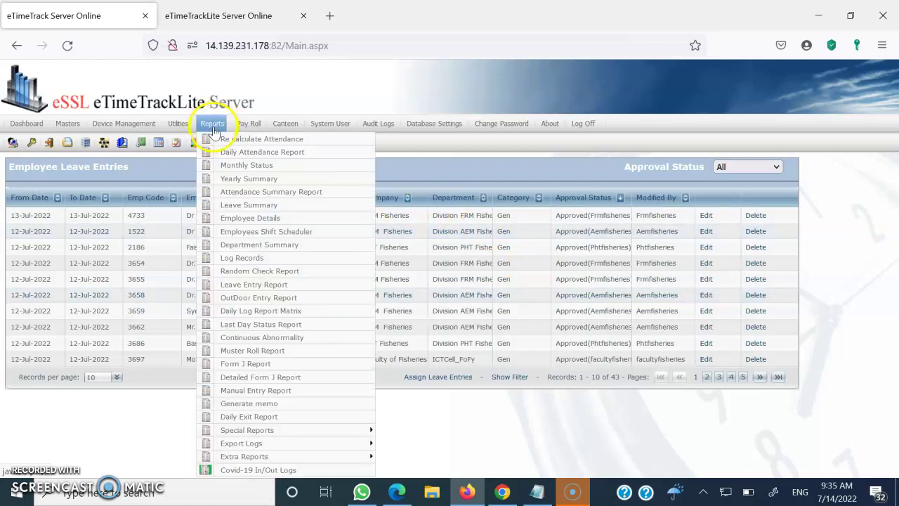
pyautogui.click(246, 165)
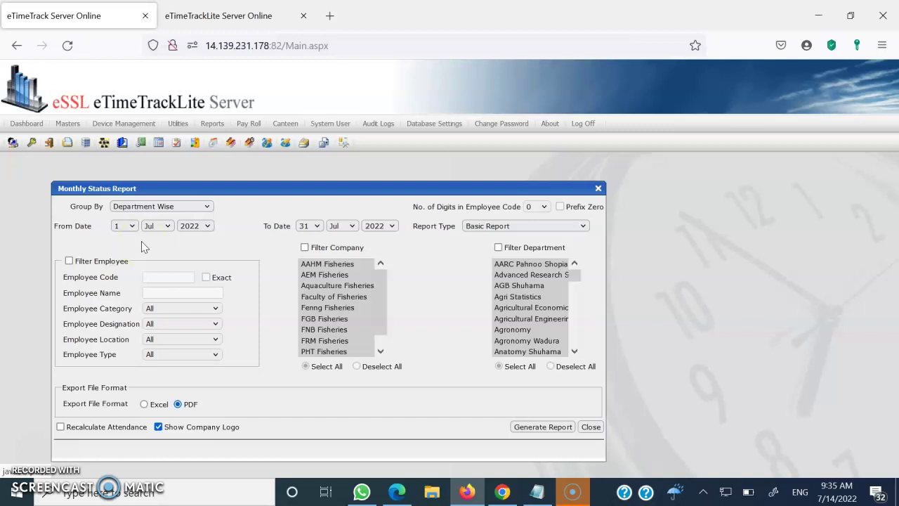
# Step: Set Report Type to Basic Work Duration, after briefly choosing Detailed Work Duration
pyautogui.click(497, 227)
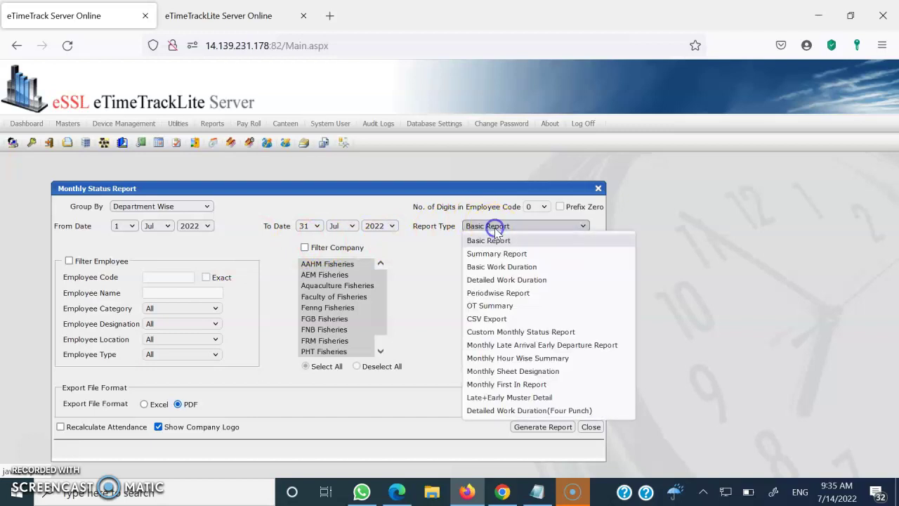
pyautogui.click(484, 238)
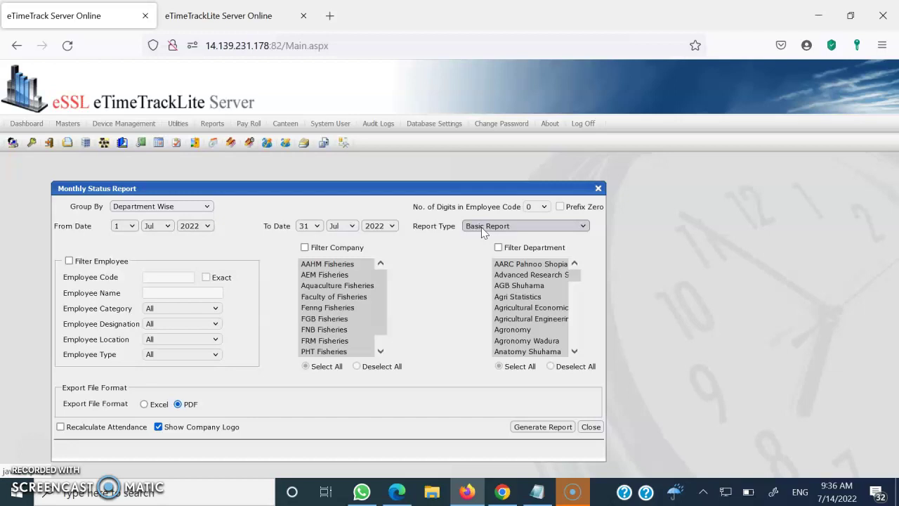
pyautogui.click(482, 232)
pyautogui.click(480, 229)
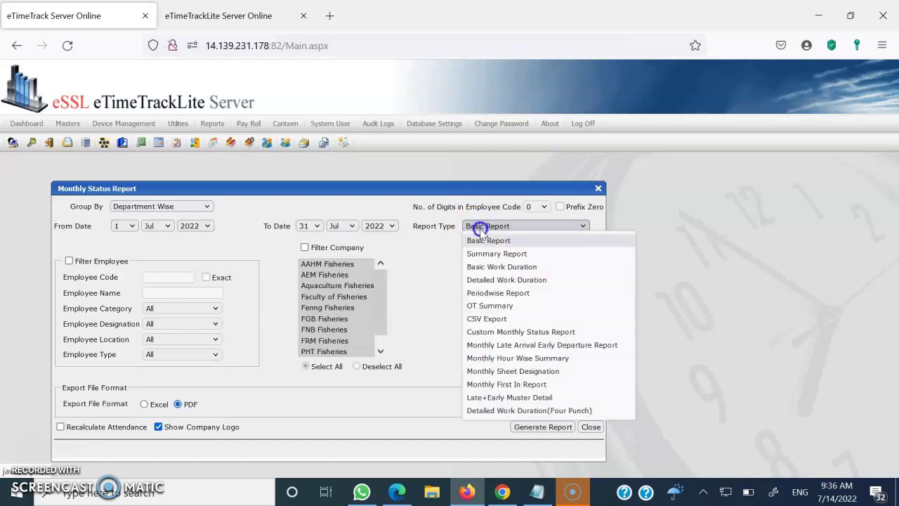
pyautogui.click(490, 281)
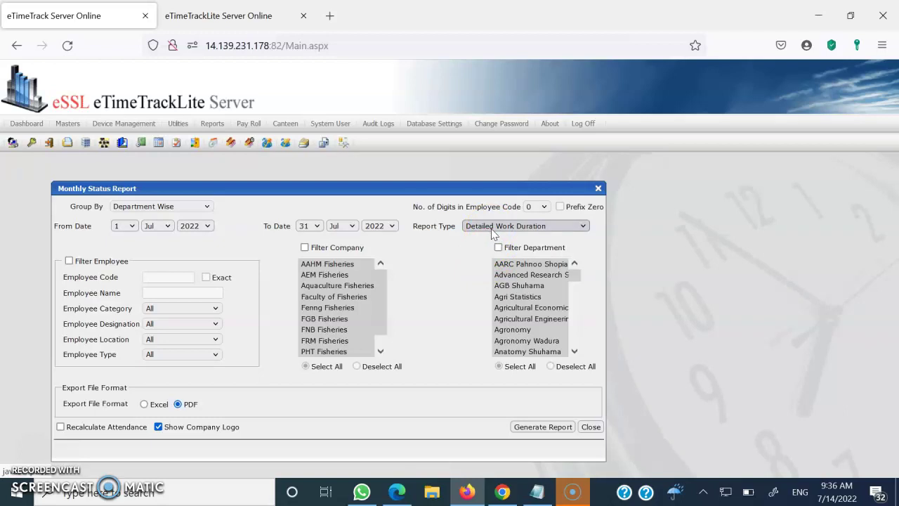
pyautogui.click(491, 230)
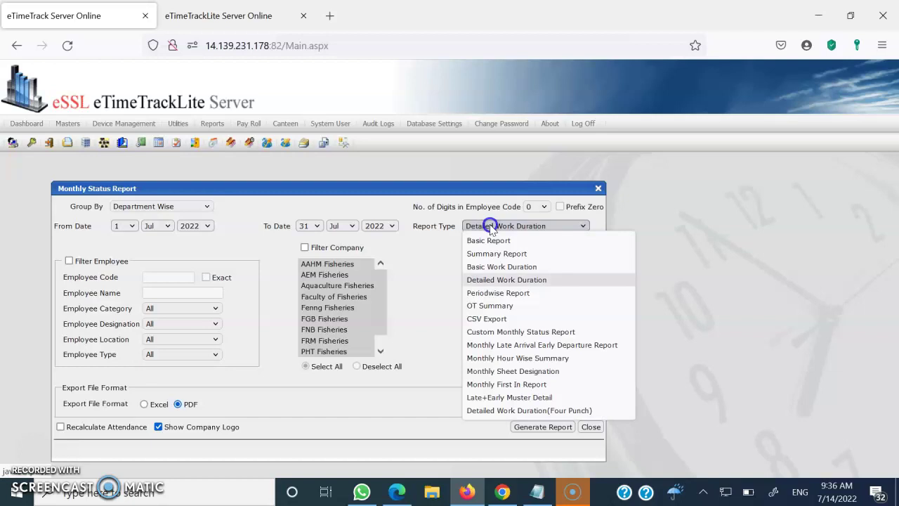
pyautogui.click(494, 267)
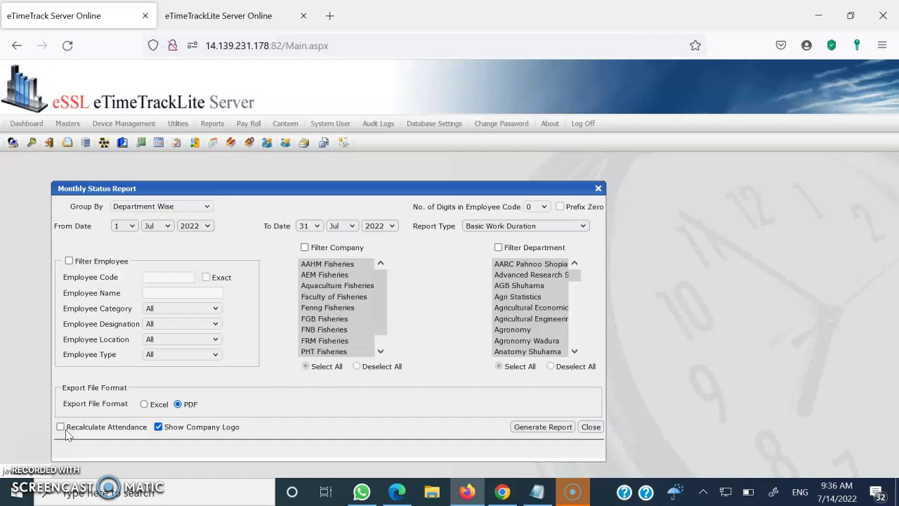
# Step: Enable Recalculate Attendance and filter the report to one employee code chosen from autocomplete
pyautogui.click(61, 427)
pyautogui.click(69, 260)
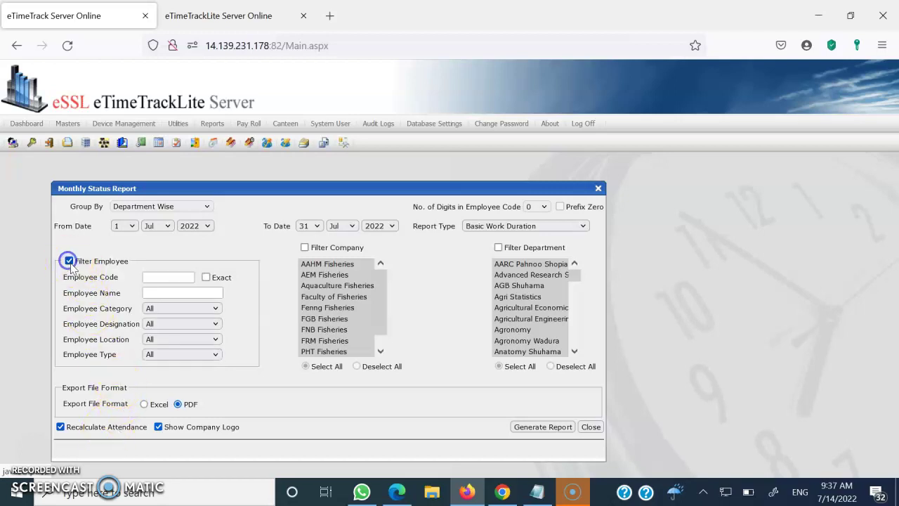
pyautogui.click(163, 277)
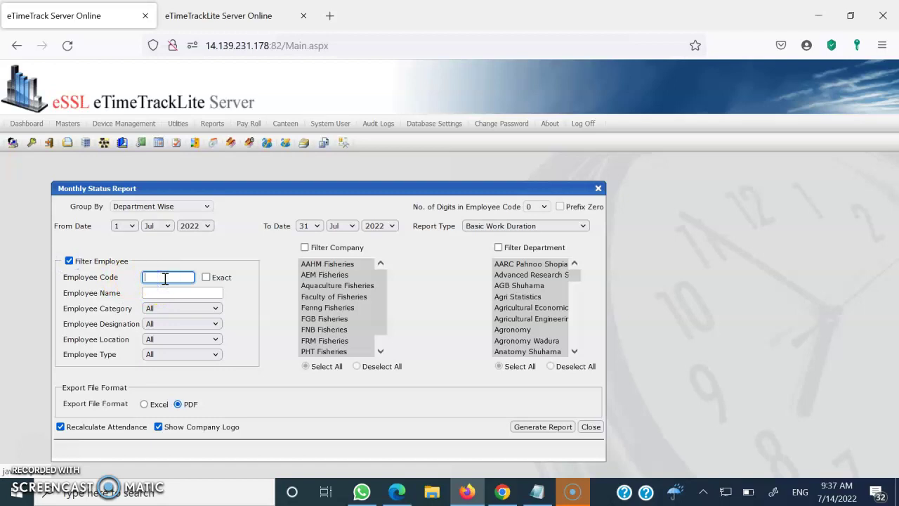
pyautogui.write('3680')
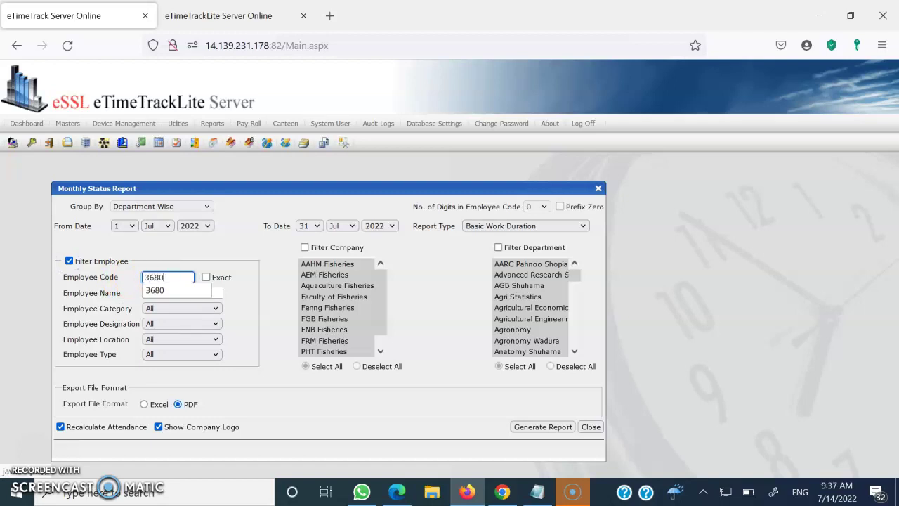
pyautogui.click(161, 290)
# Step: Replace the employee filter with the company filter and clear all selected companies
pyautogui.click(69, 261)
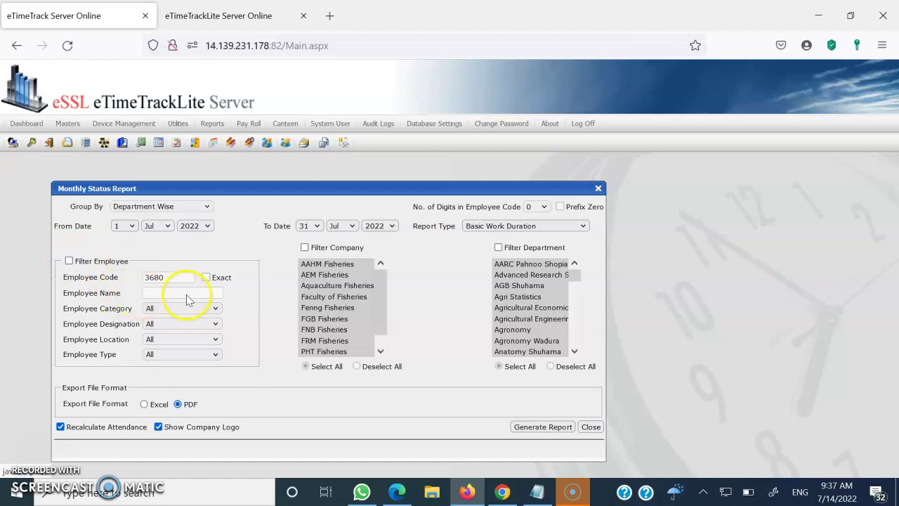
pyautogui.click(343, 276)
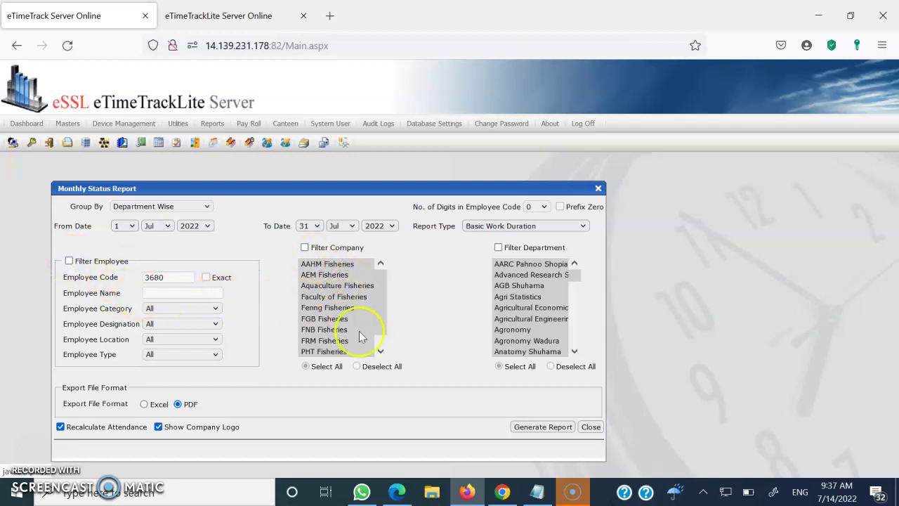
pyautogui.click(357, 366)
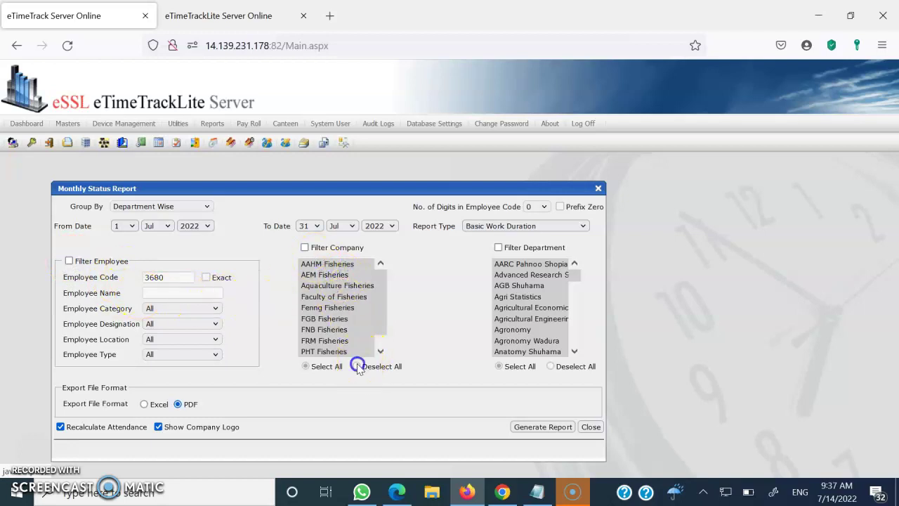
pyautogui.click(305, 247)
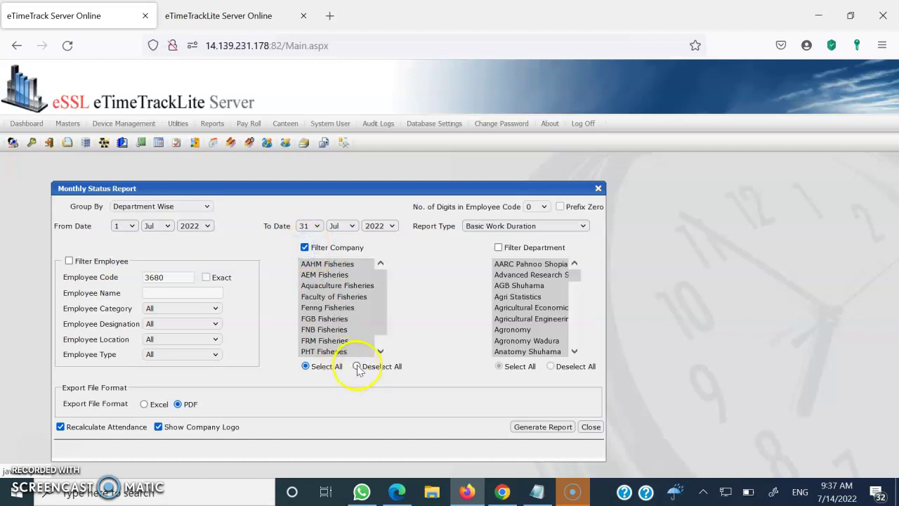
pyautogui.click(357, 366)
pyautogui.click(305, 366)
pyautogui.click(357, 366)
# Step: Select only Social Science Fisheries and generate the Monthly Status Report
pyautogui.click(324, 307)
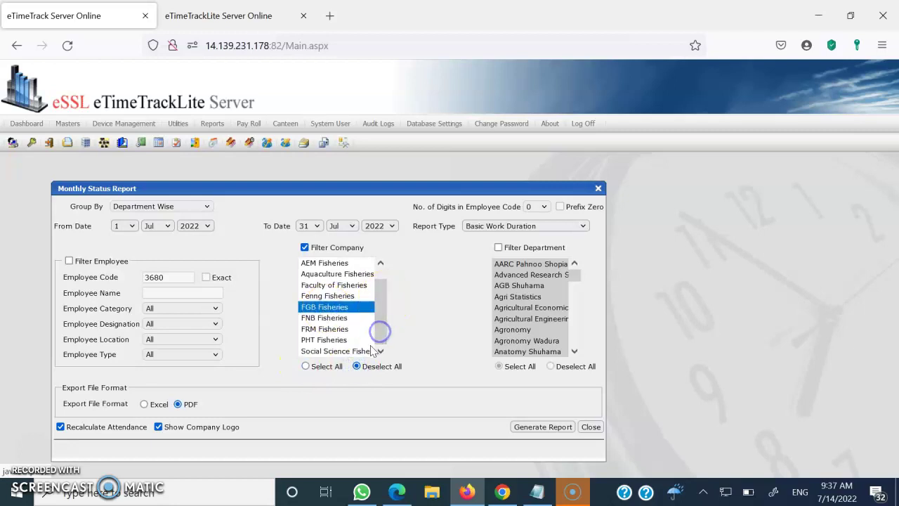
pyautogui.click(363, 351)
pyautogui.click(533, 430)
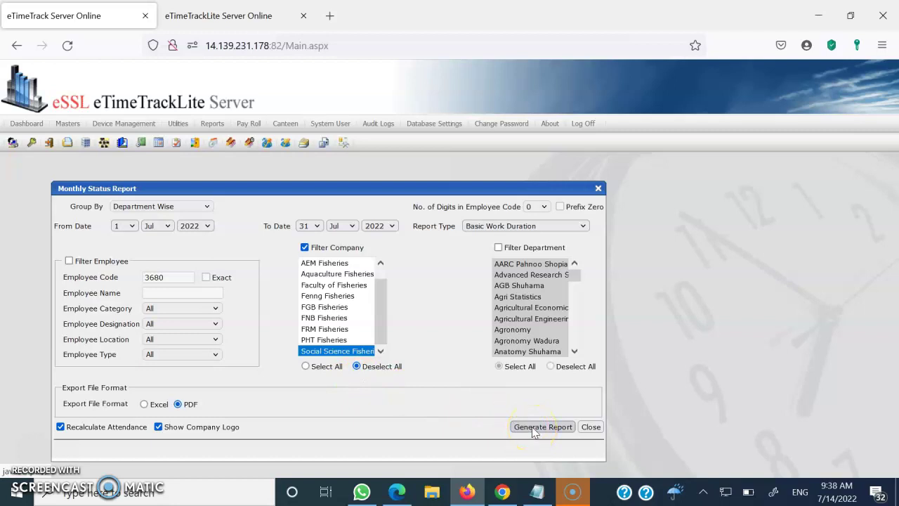
# Step: Generate the report again and scroll to the top of the PDF
pyautogui.click(533, 430)
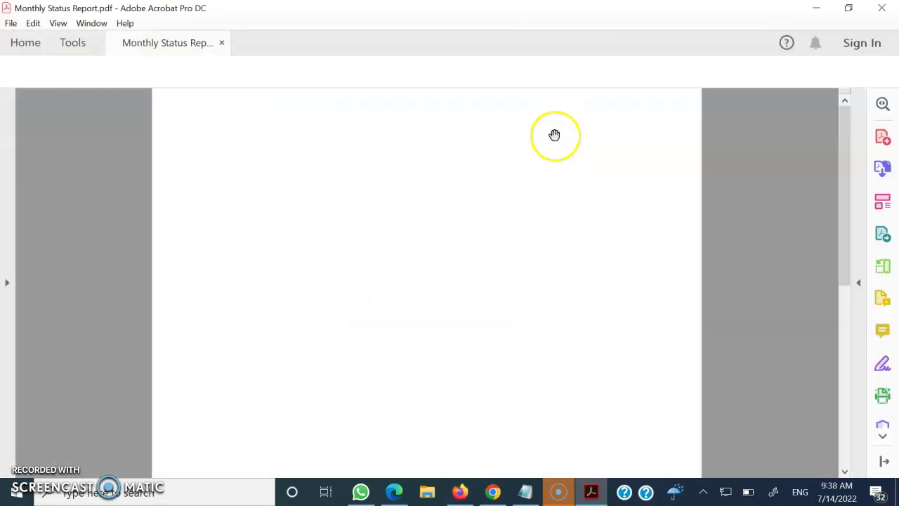
pyautogui.scroll(1, 389, 236)
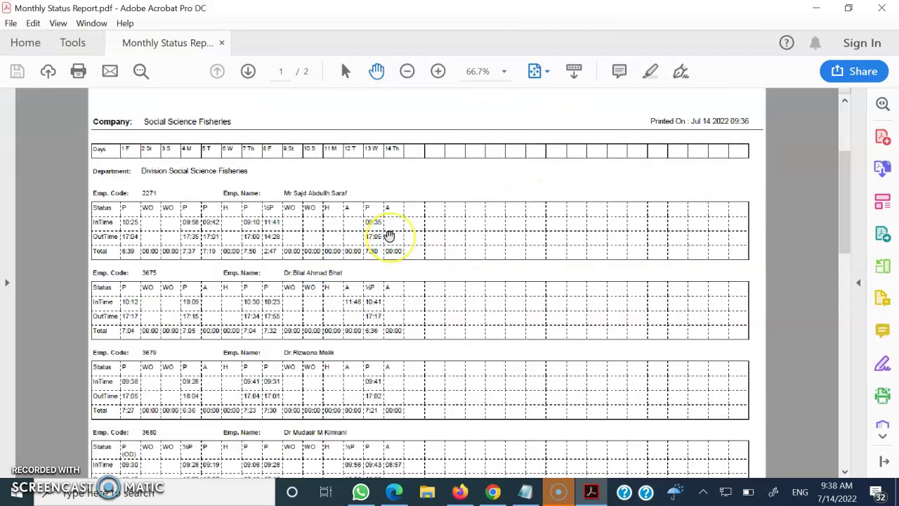
pyautogui.scroll(1, 389, 235)
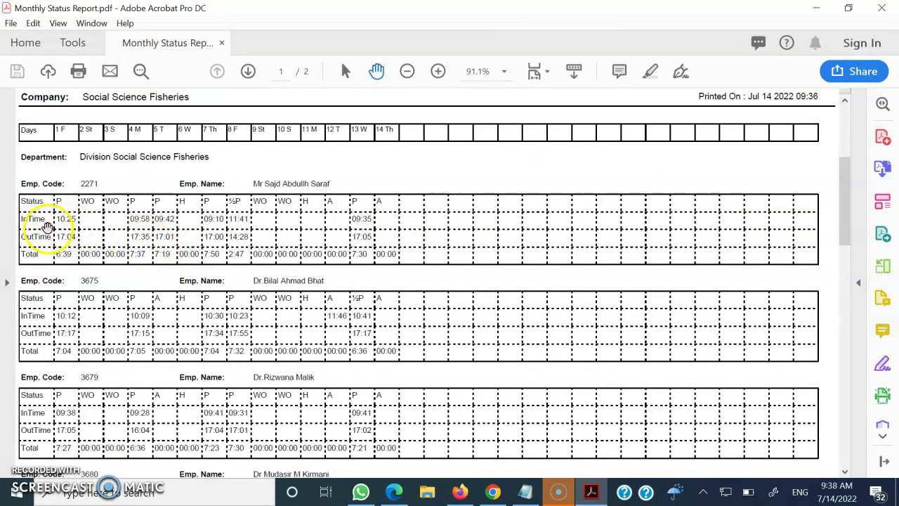
# Step: Select the 10:25 in-time and the 6:39 day-1 total to inspect them
pyautogui.moveTo(54, 218); pyautogui.dragTo(73, 254)
pyautogui.click(61, 255)
pyautogui.doubleClick(61, 255)
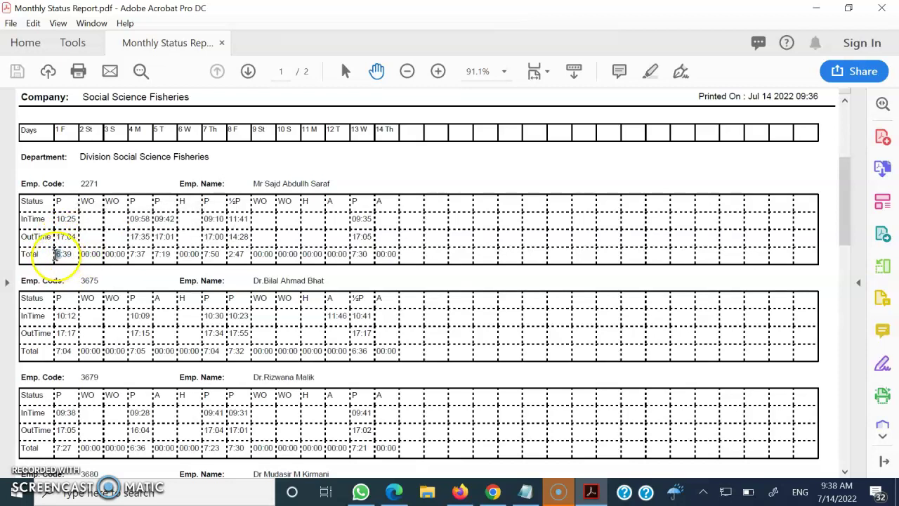
pyautogui.moveTo(63, 256); pyautogui.dragTo(72, 253)
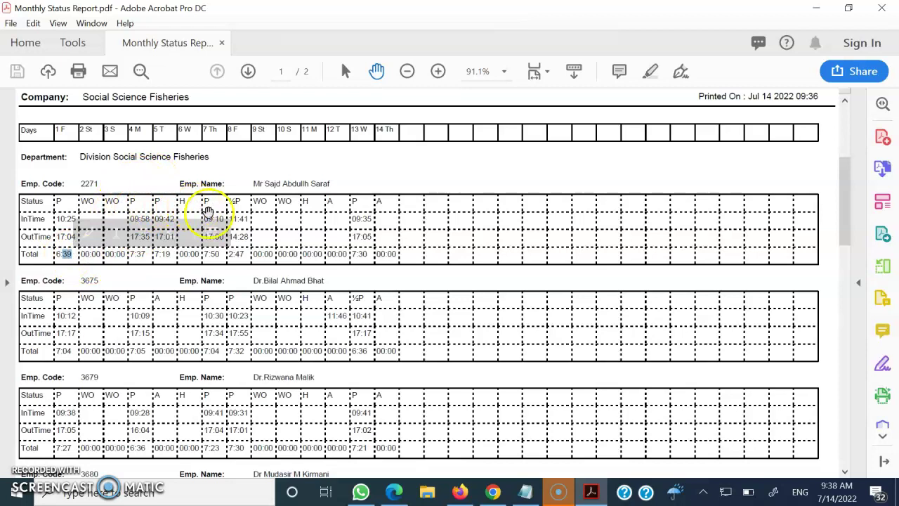
pyautogui.scroll(1, 250, 234)
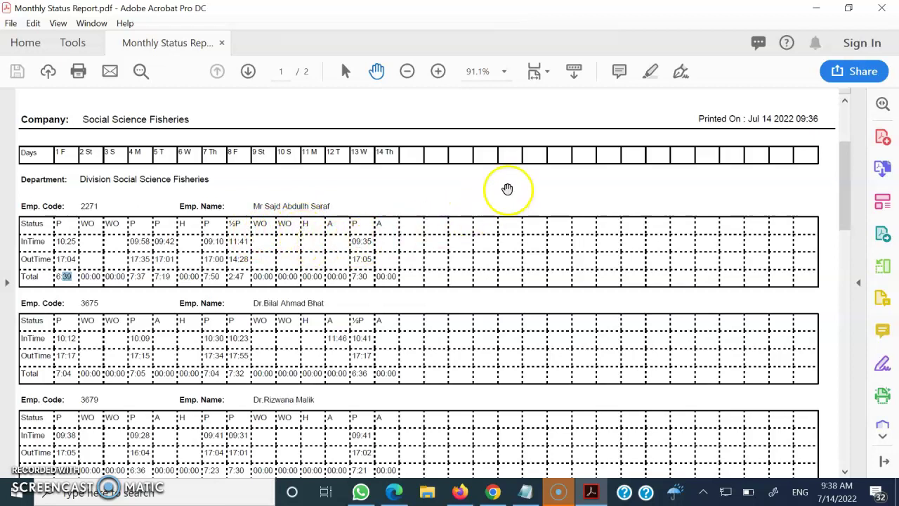
pyautogui.click(887, 8)
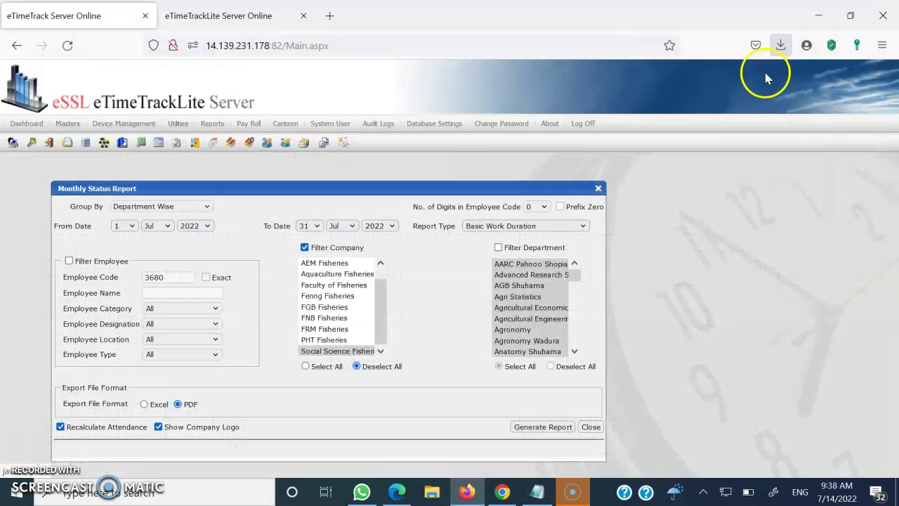